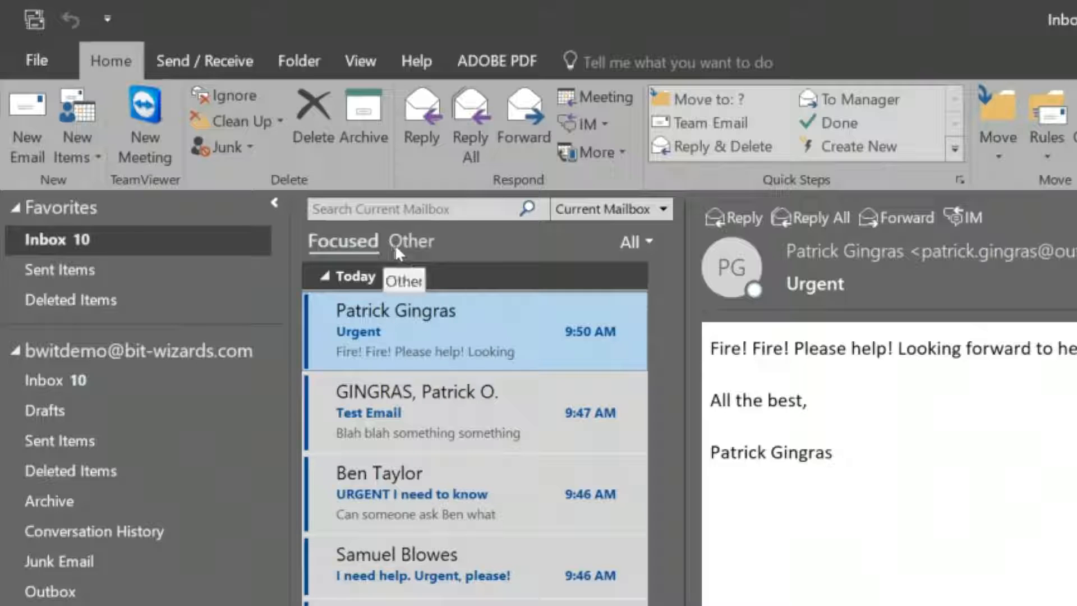
Step: Turn off the Focused Inbox so all messages show in a single inbox list
left_click(213, 53)
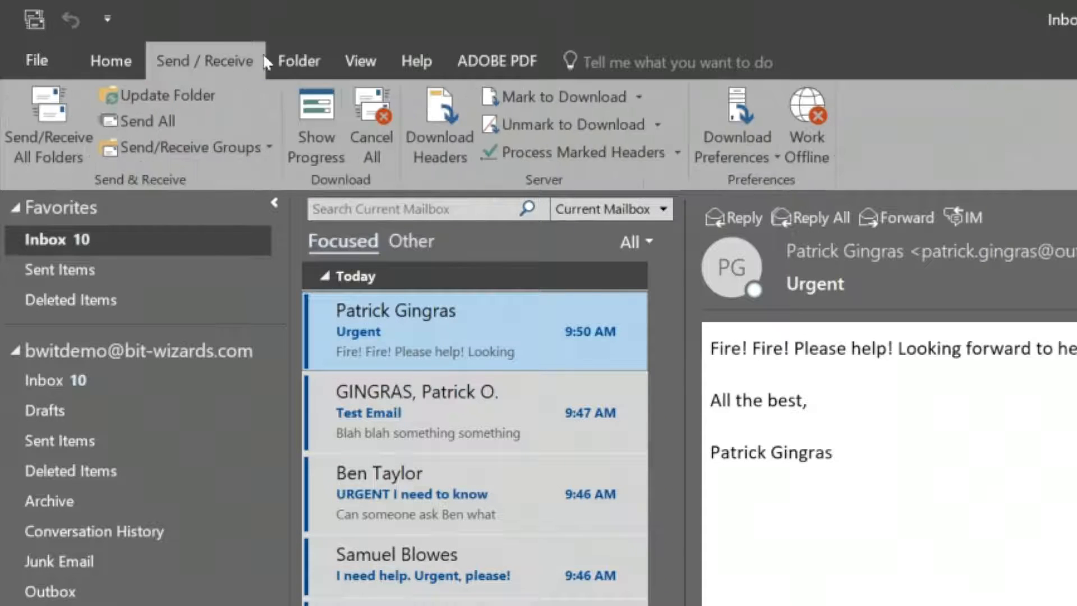
left_click(296, 56)
left_click(350, 56)
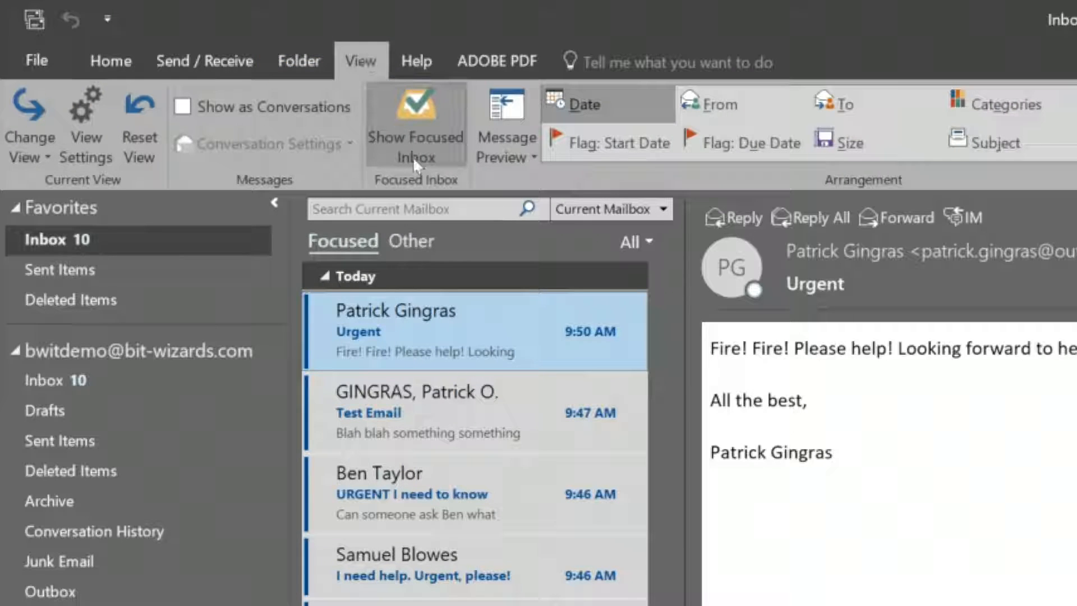
left_click(418, 104)
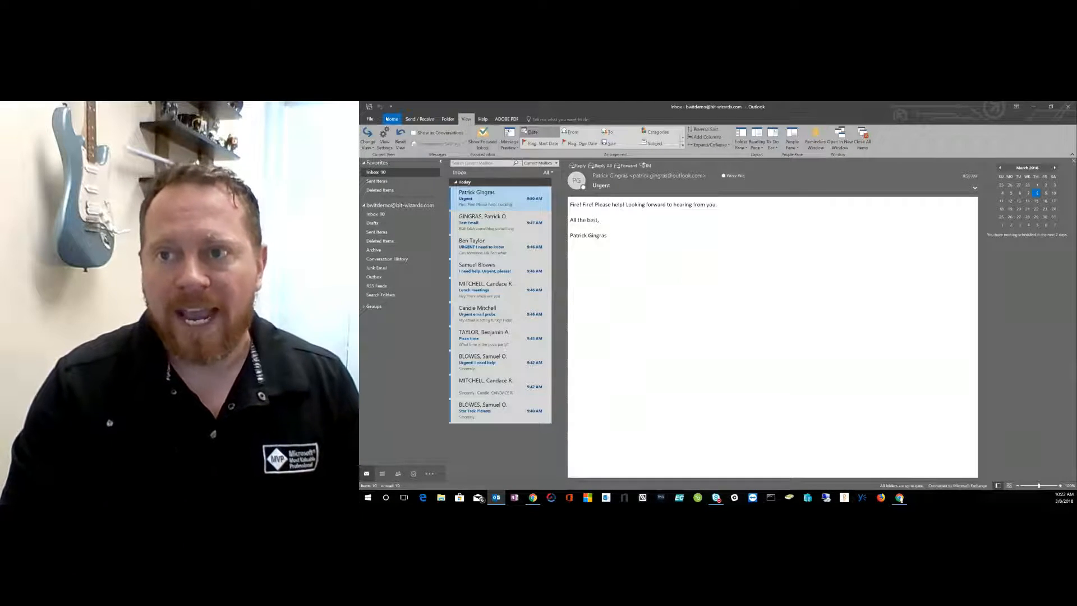
Step: Switch the mailbox to Work Offline mode and back online
left_click(389, 120)
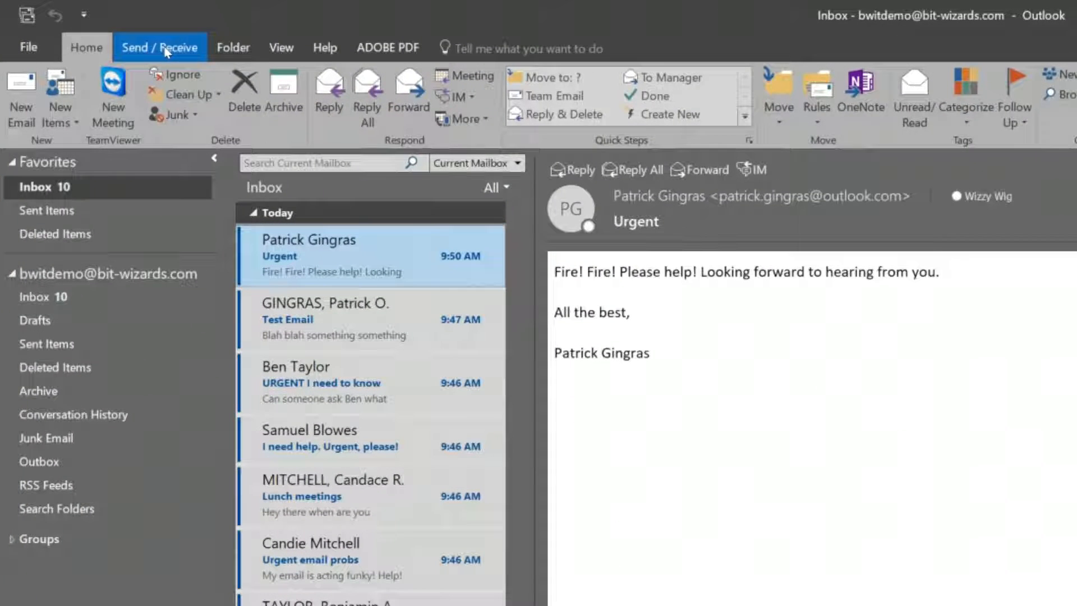
left_click(421, 120)
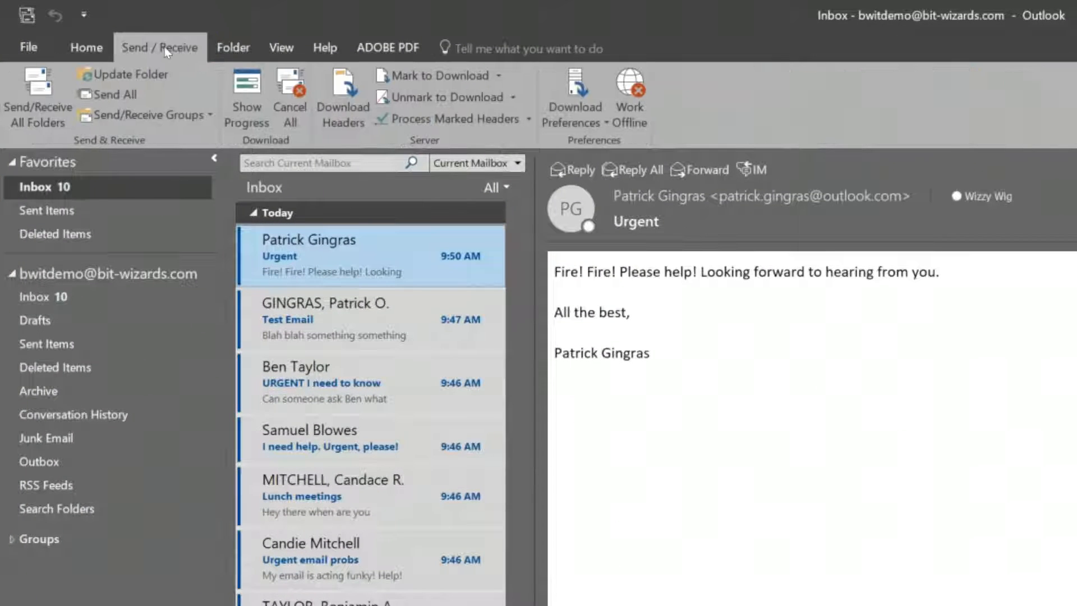
left_click(638, 109)
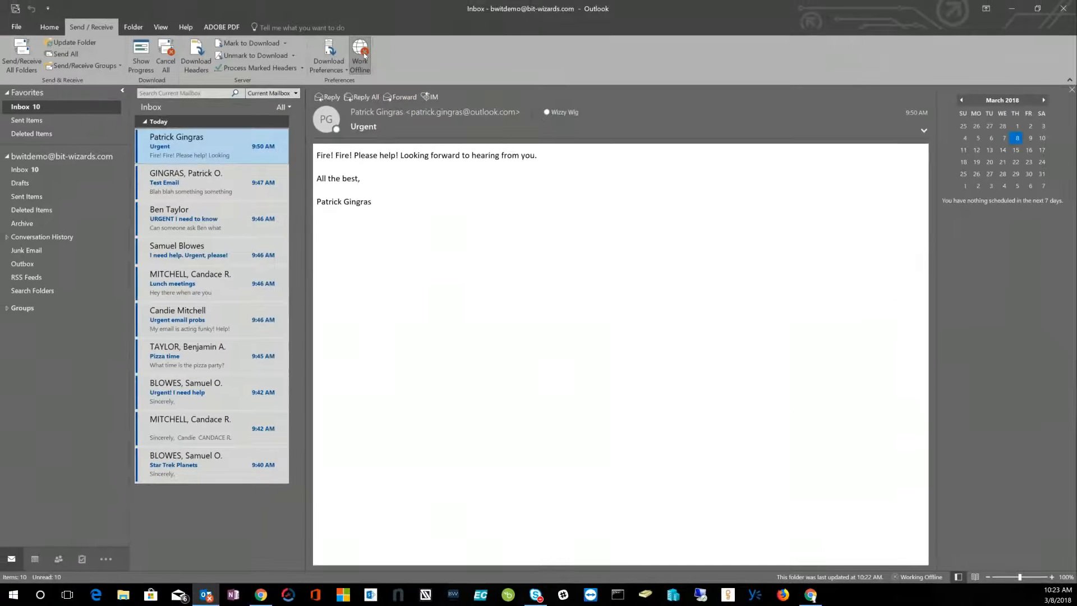
left_click(364, 55)
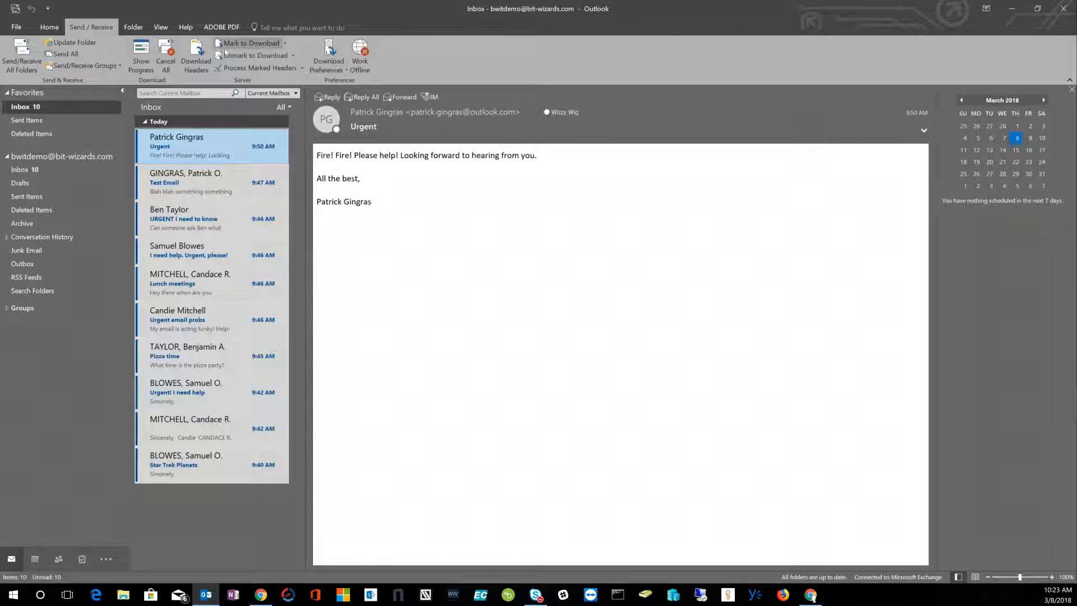
Step: Add a conditional formatting rule named Outlook to the inbox view
left_click(50, 28)
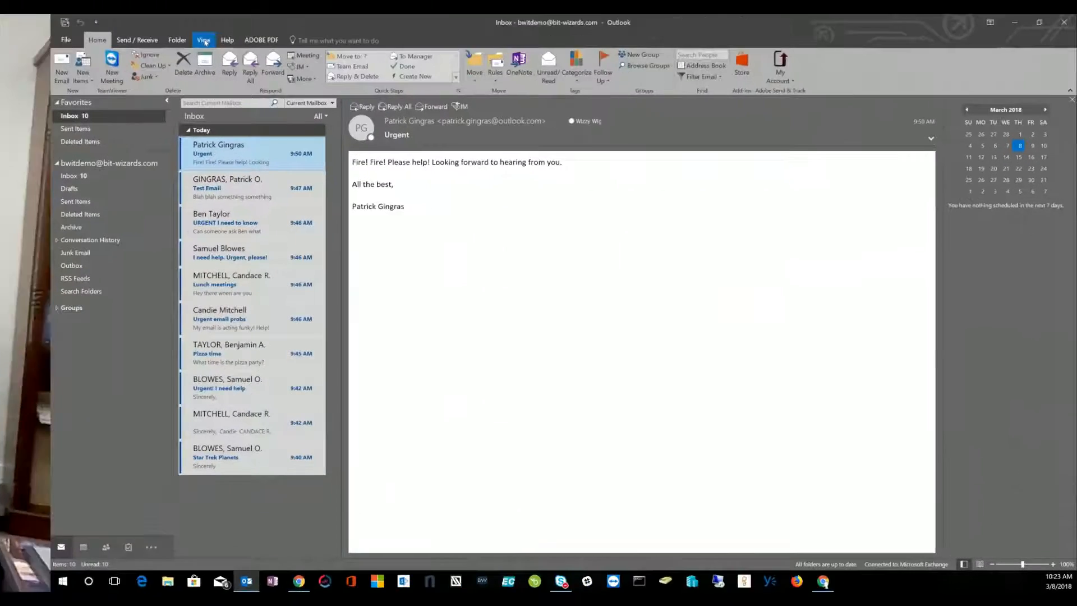
left_click(466, 119)
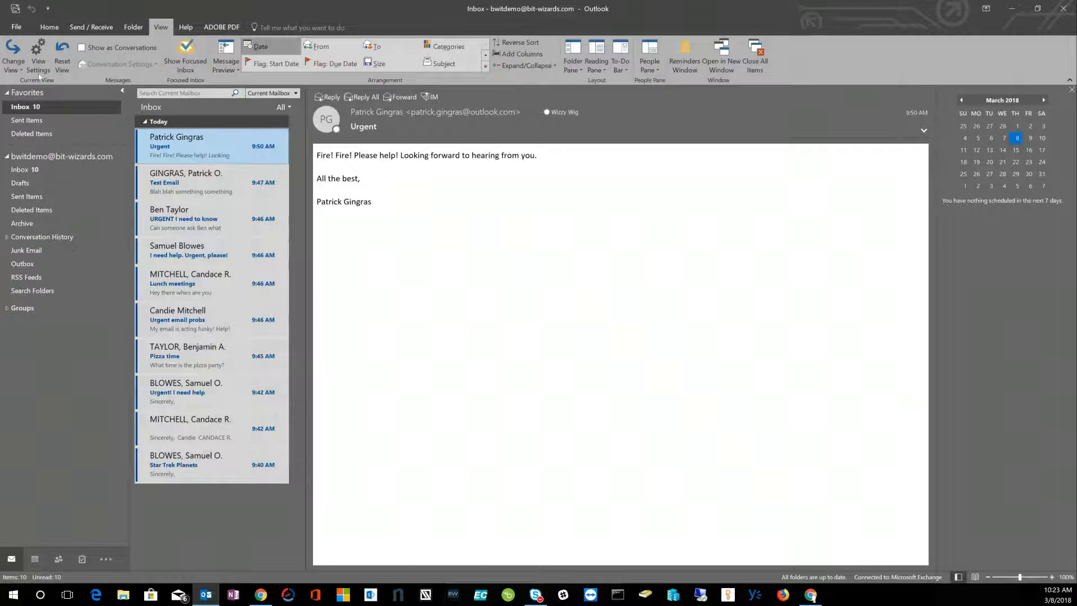
left_click(40, 50)
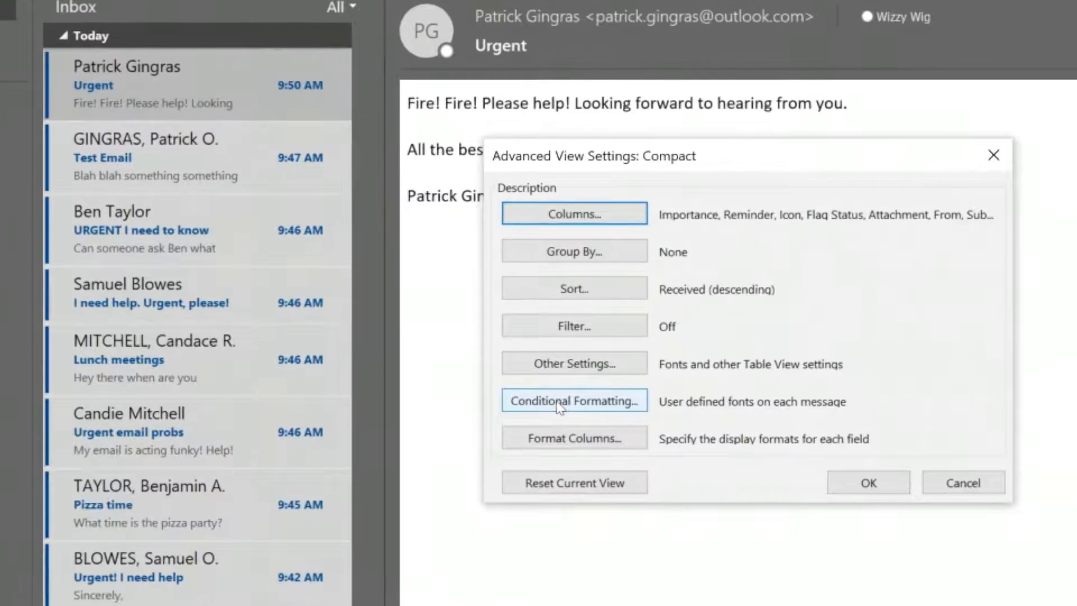
left_click(558, 403)
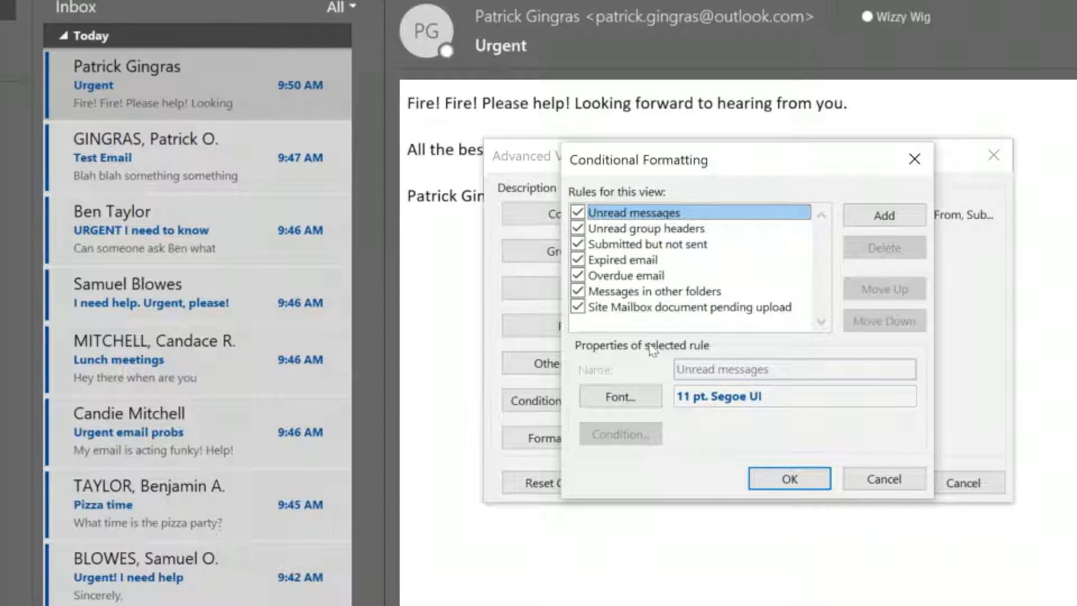
left_click(880, 219)
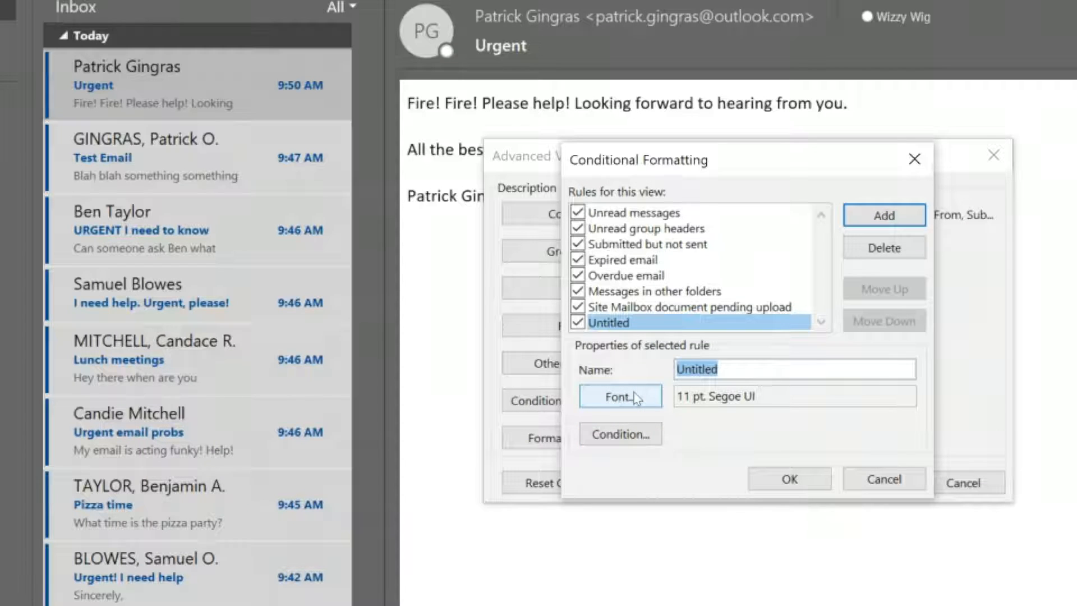
type("Outlook")
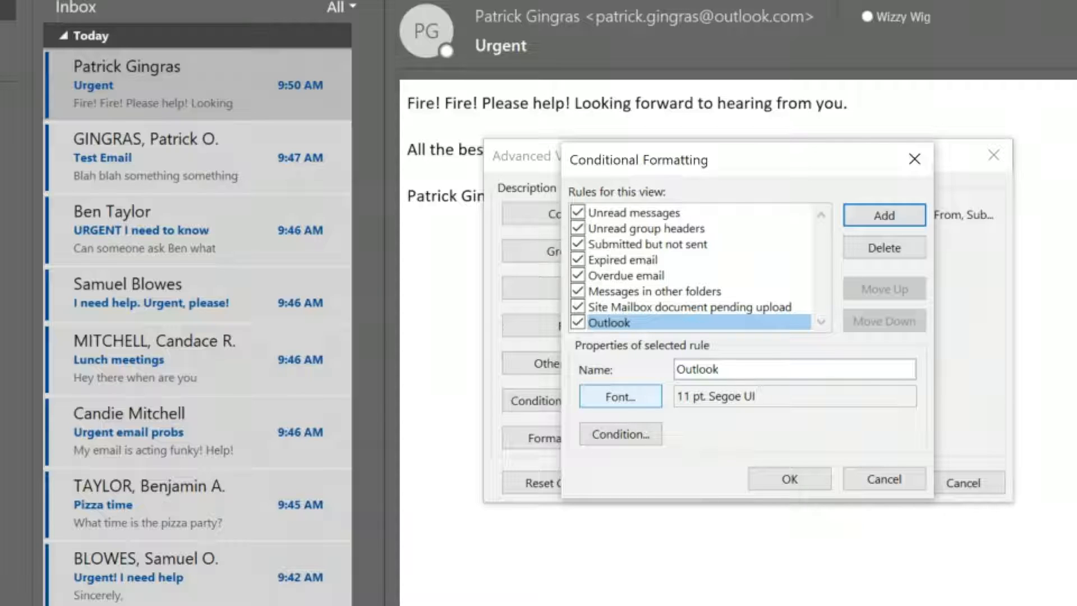
Step: Set the new rule's condition to messages from outlook.com and rename the rule Outlook.com
left_click(612, 437)
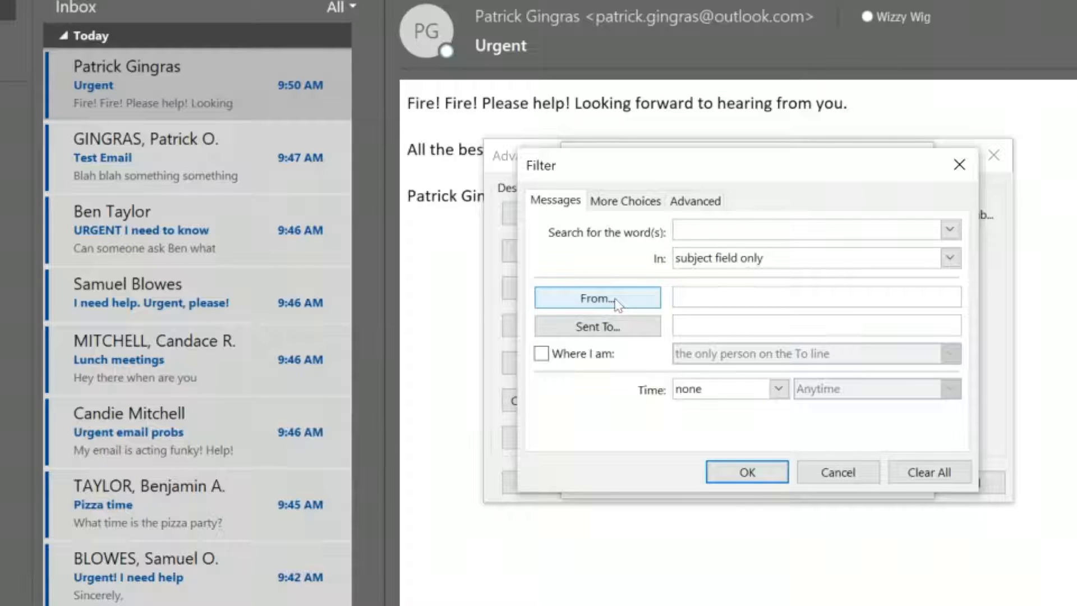
left_click(701, 299)
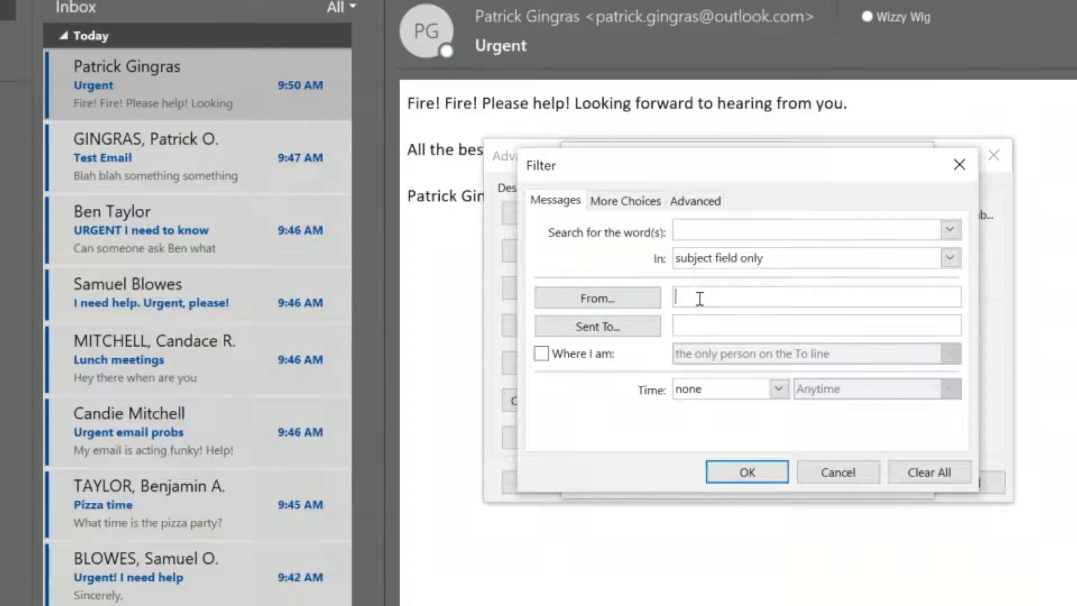
type("outlook.com")
left_click(766, 474)
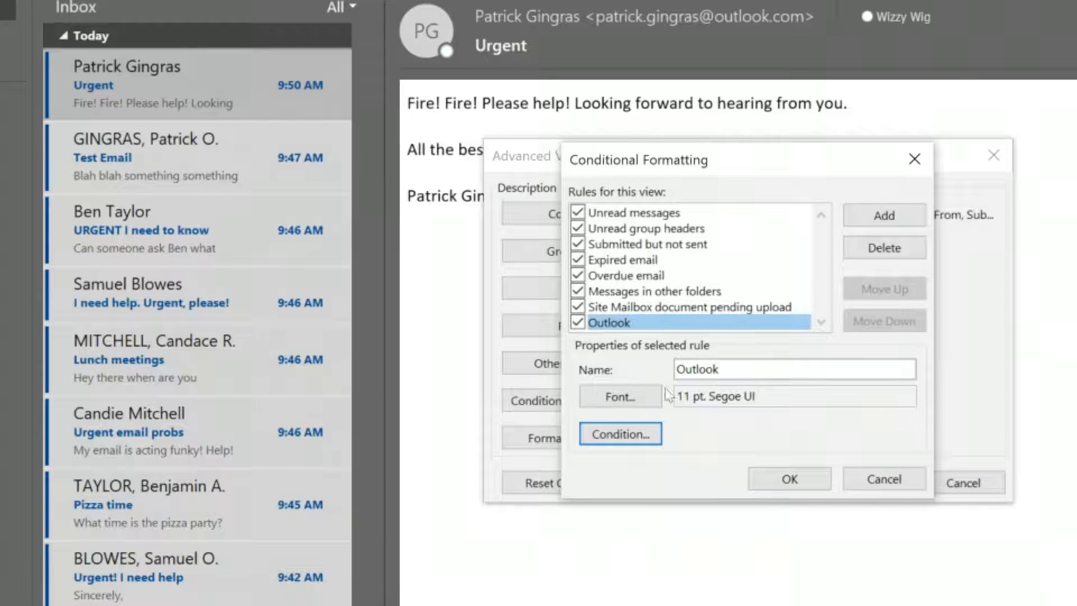
left_click(732, 367)
type(".com")
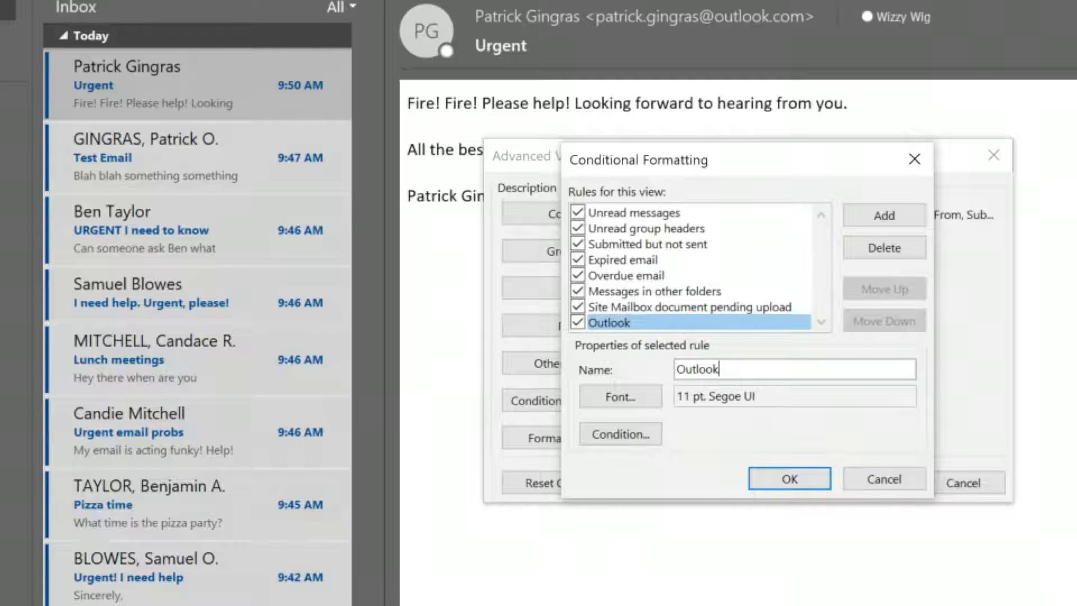
Step: Apply a Green font color to the Outlook.com rule in the inbox view and select the Test Email message
left_click(624, 402)
left_click(631, 443)
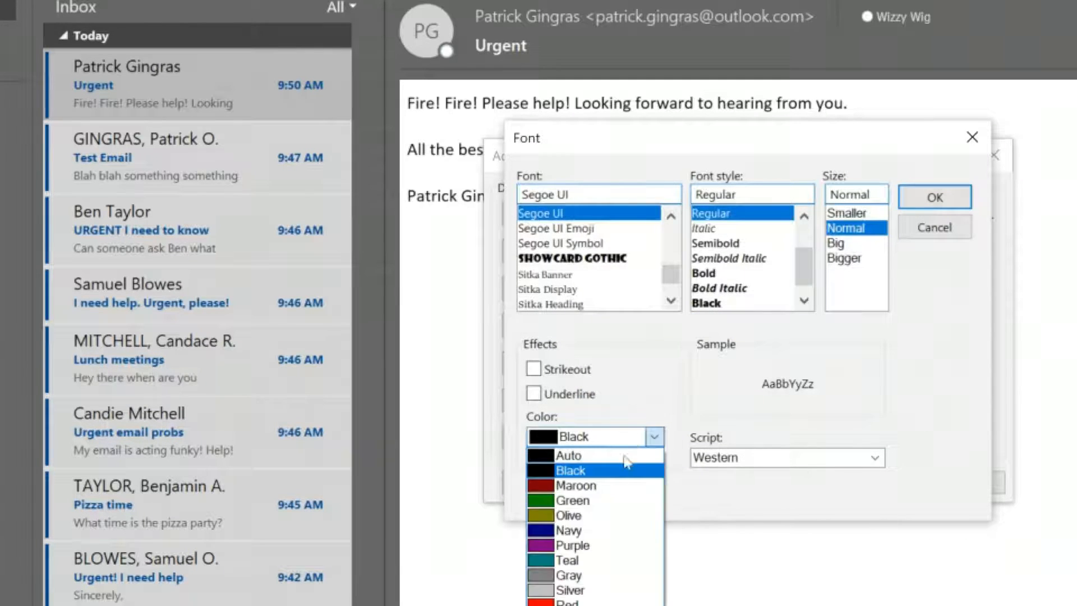
left_click(583, 501)
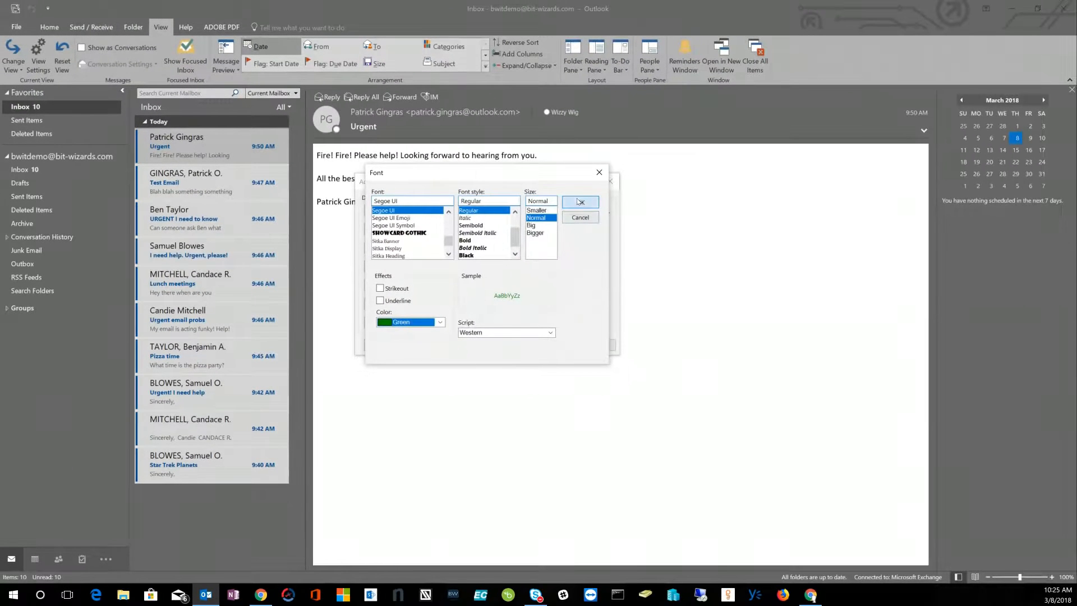
left_click(935, 198)
left_click(508, 344)
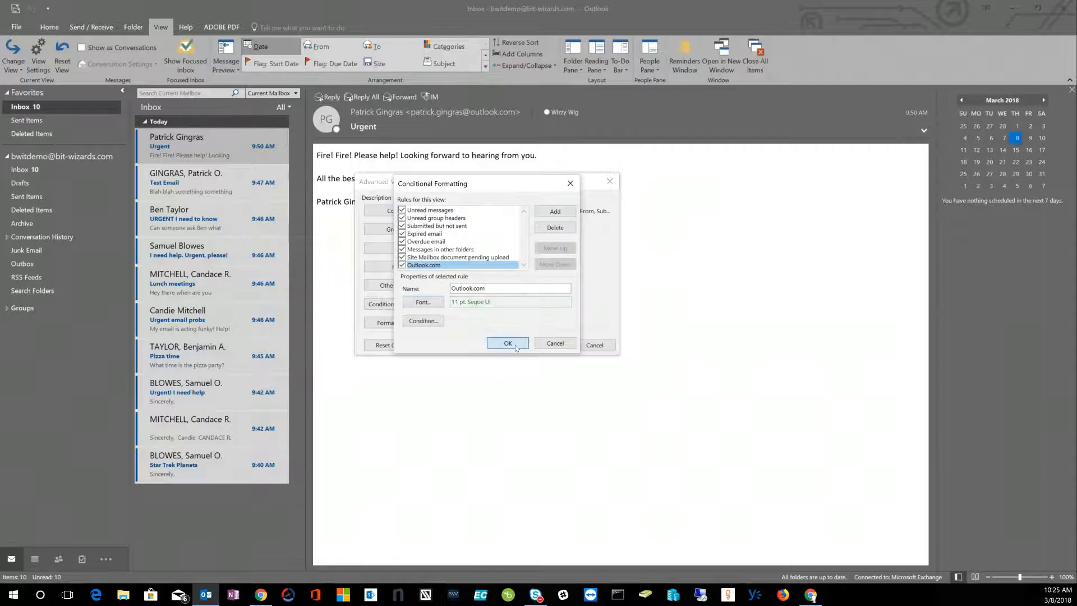
left_click(546, 345)
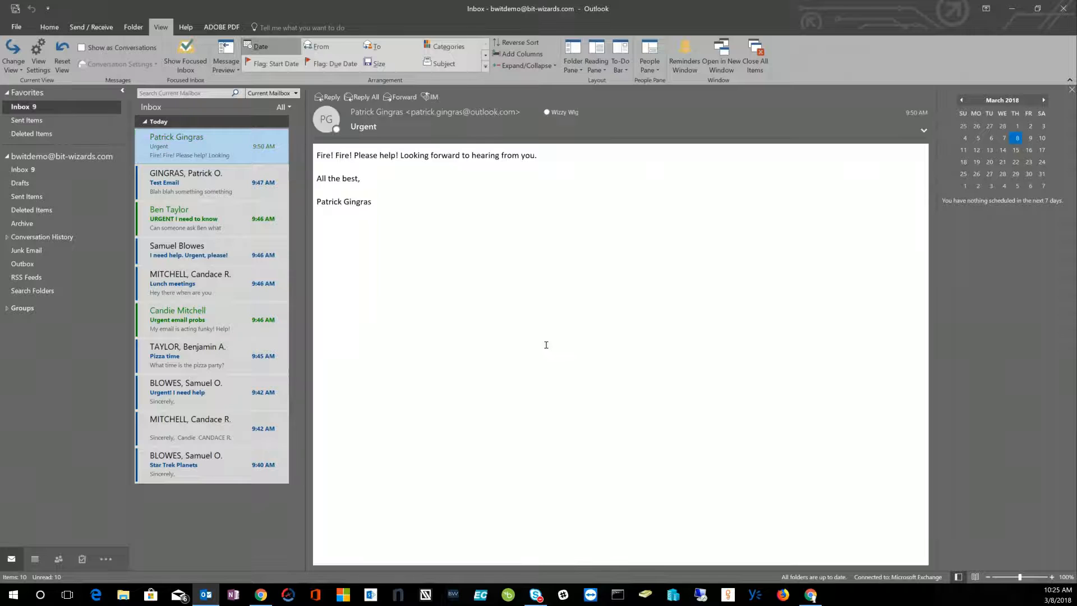
left_click(222, 179)
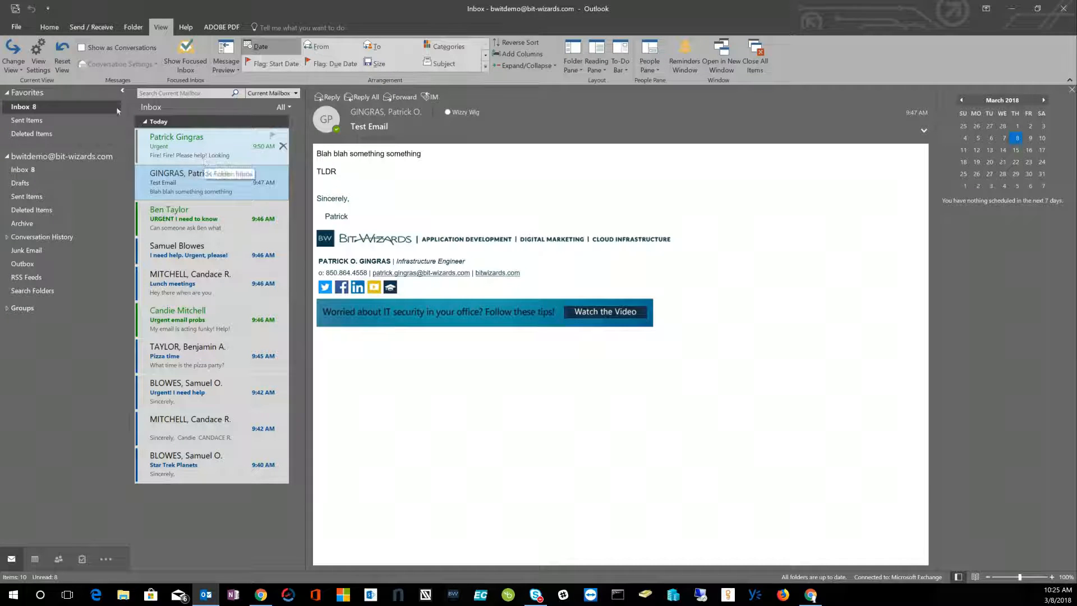
Step: Add a second conditional formatting rule named Urgent to the inbox view with a Red font color
left_click(38, 57)
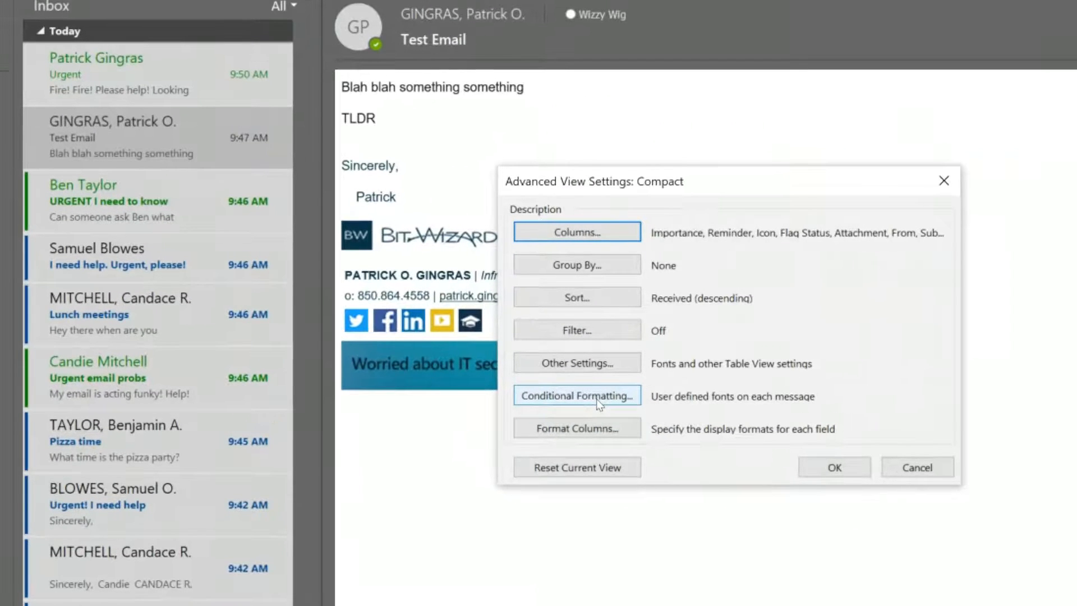
left_click(599, 398)
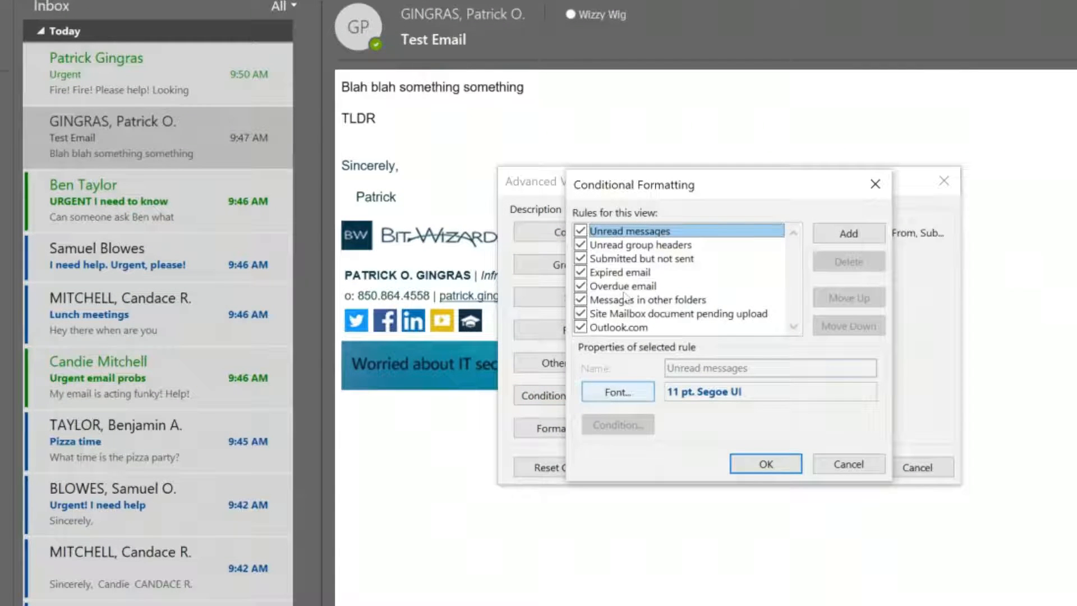
left_click(834, 233)
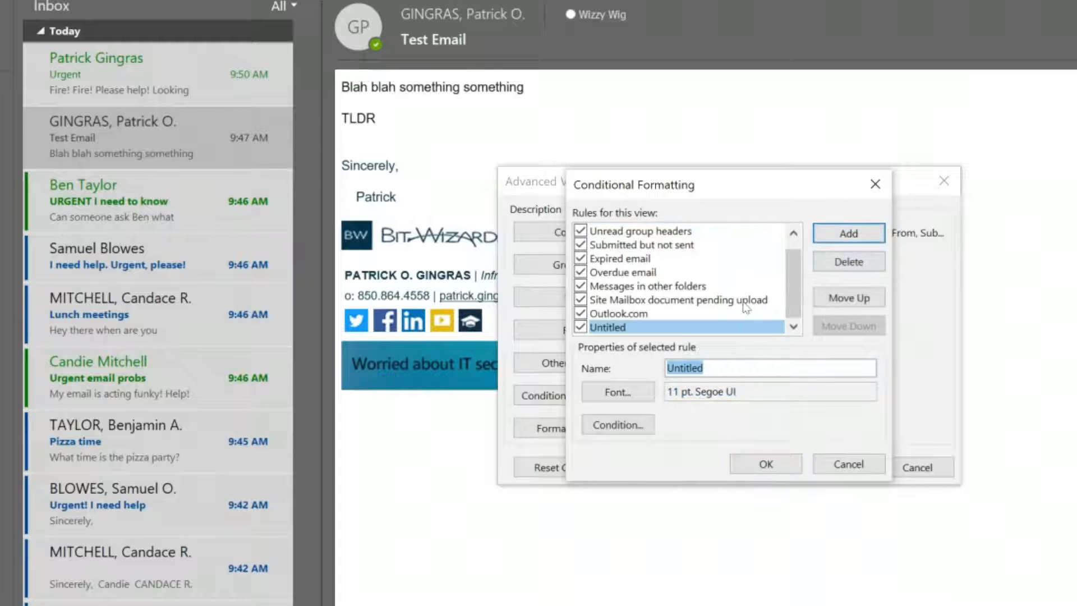
type("Urgent")
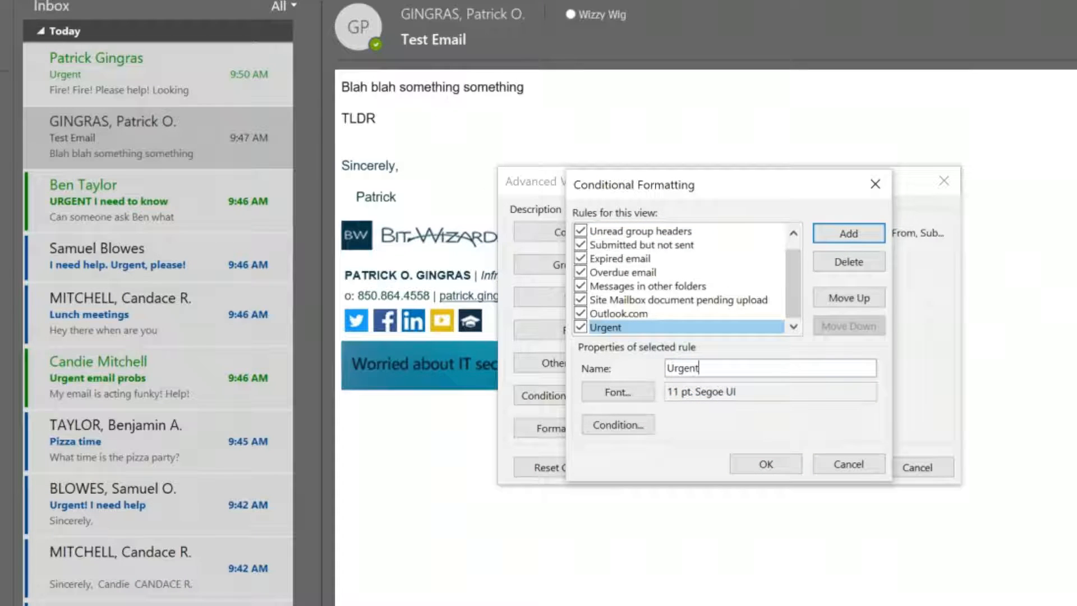
left_click(617, 392)
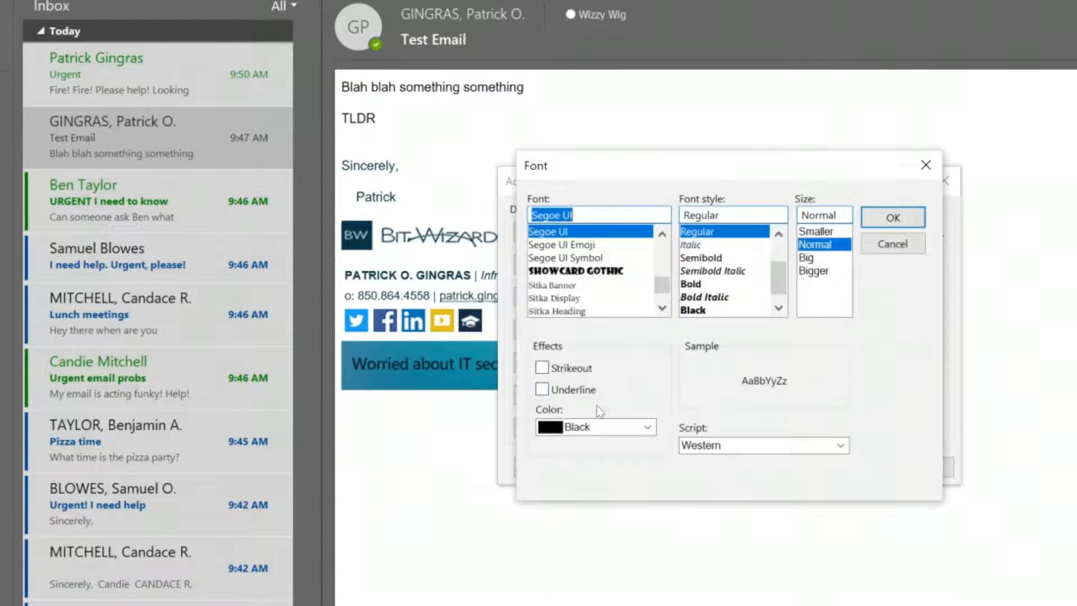
left_click(563, 428)
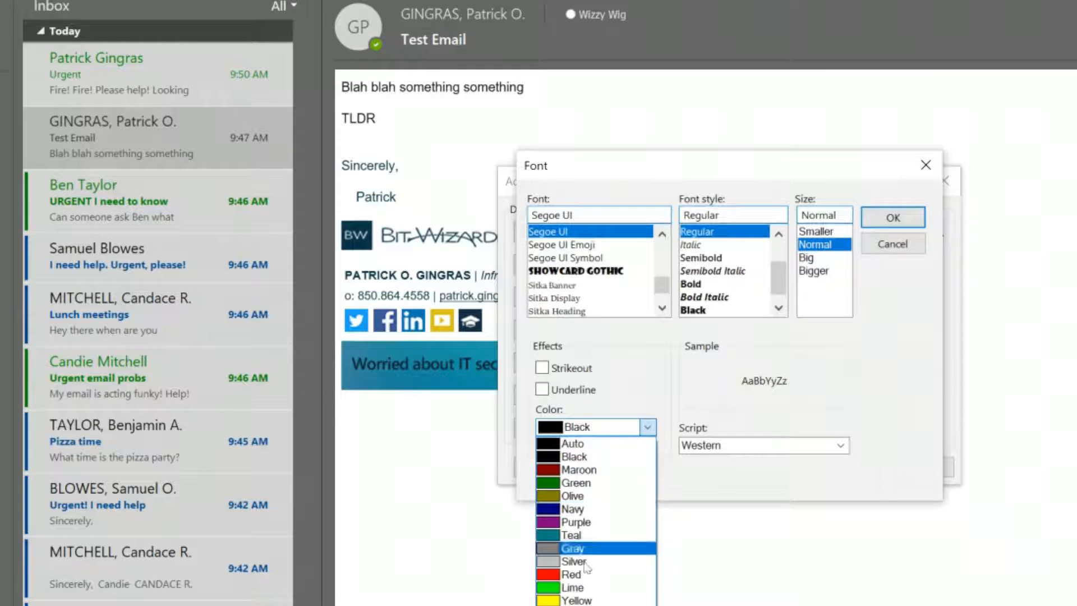
left_click(587, 580)
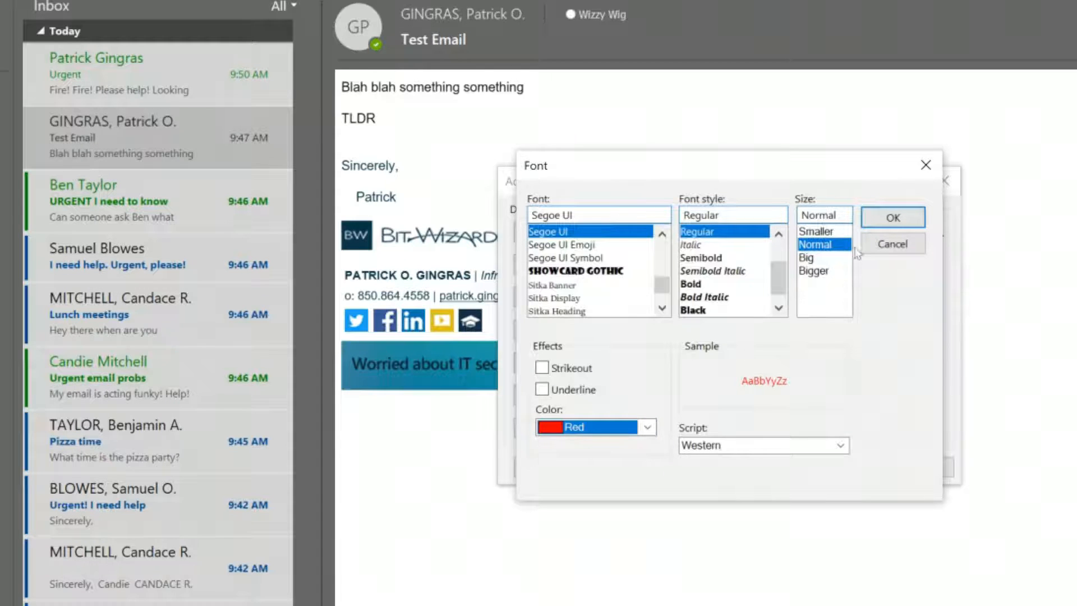
left_click(885, 223)
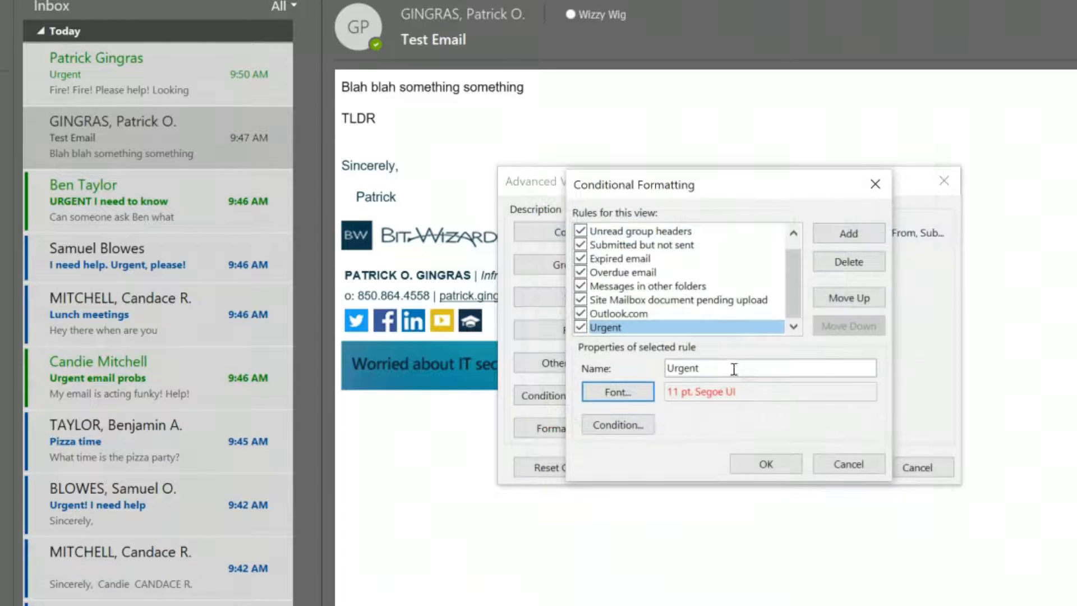
Step: Set the Urgent rule's condition to the word "urgent" in the subject field only and save the rules
left_click(608, 424)
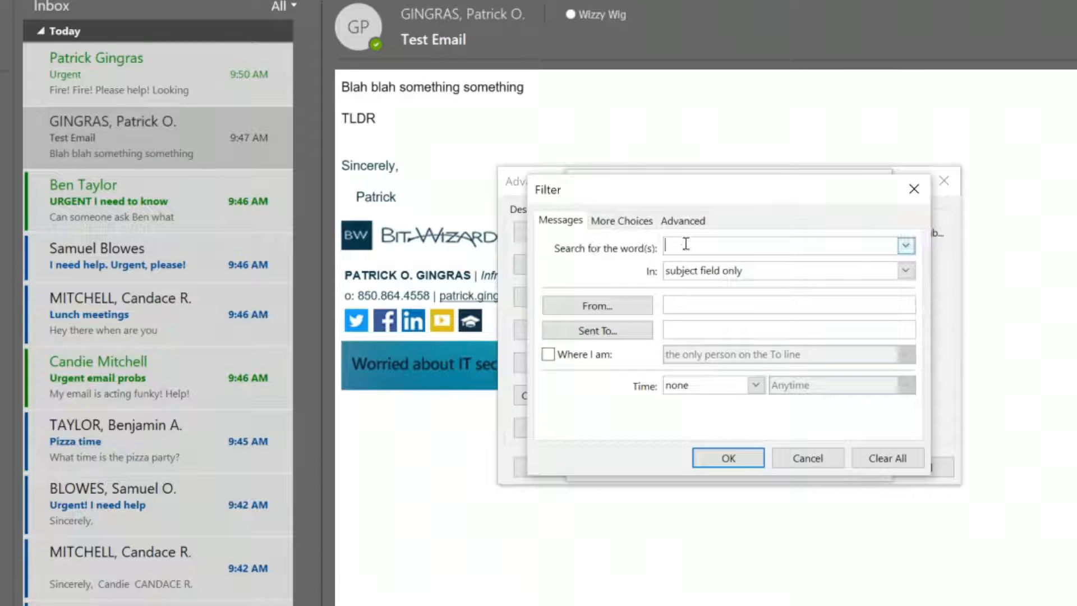
type("urgent")
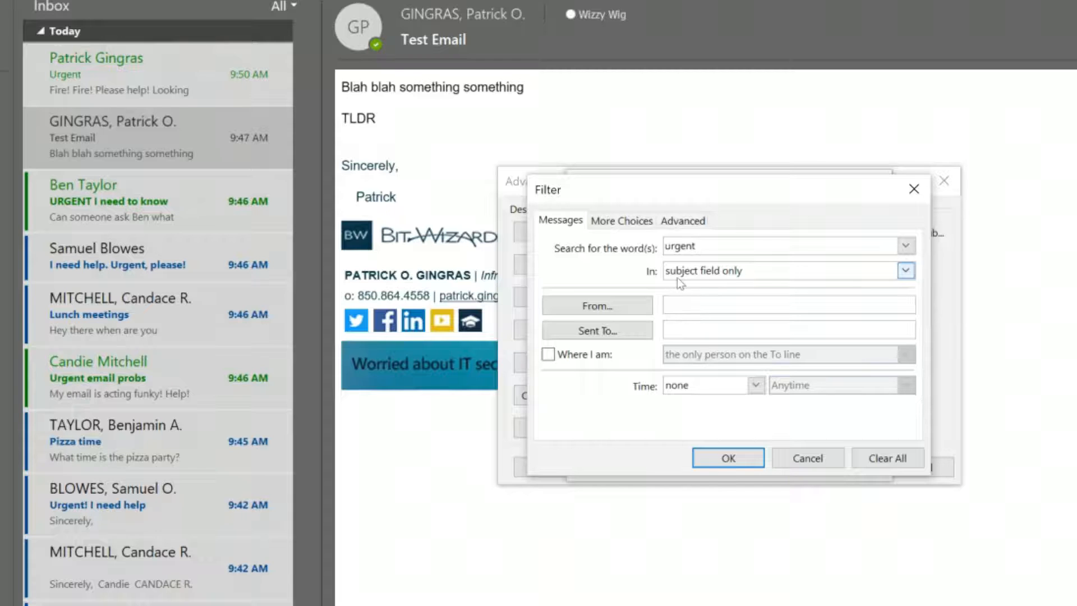
left_click(728, 458)
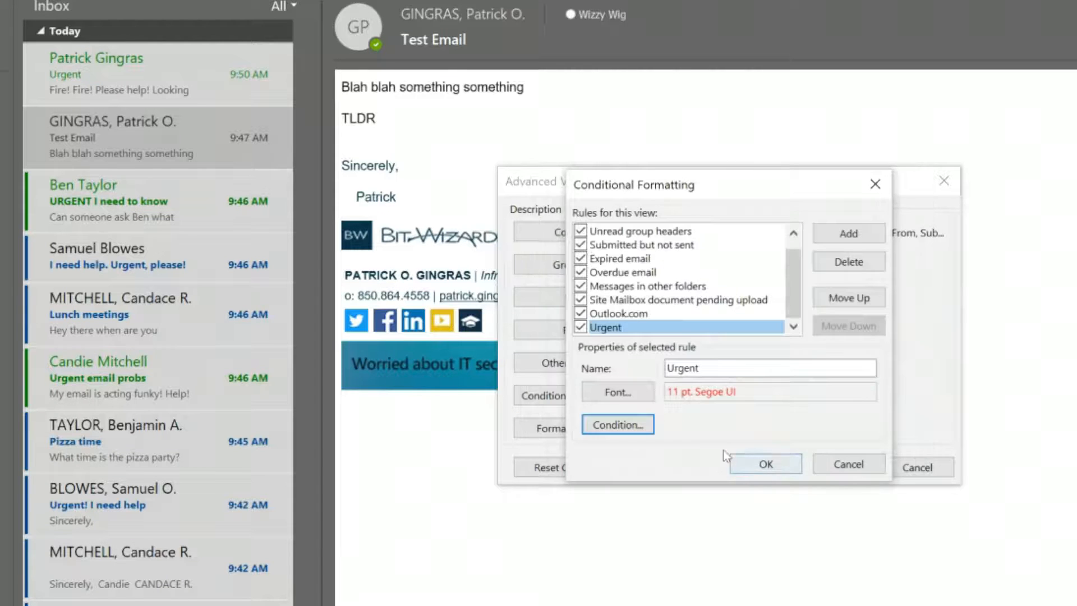
left_click(760, 465)
Step: Move the Urgent conditional formatting rule above the Outlook.com rule, save the view settings, and preview the Urgent and Test Email messages
left_click(597, 397)
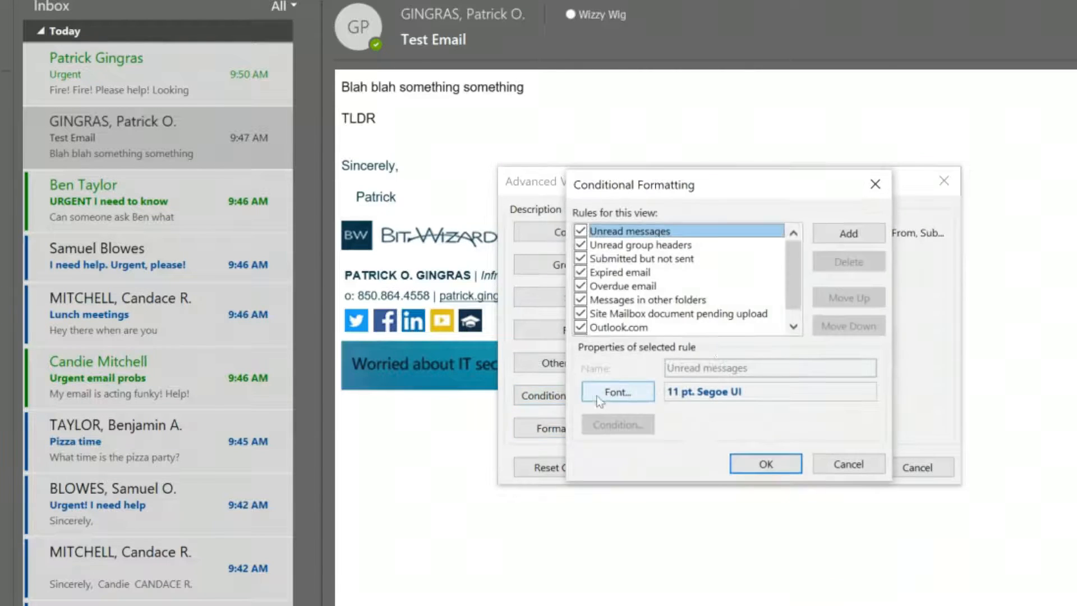
scroll(722, 329, "down", 1)
left_click(610, 330)
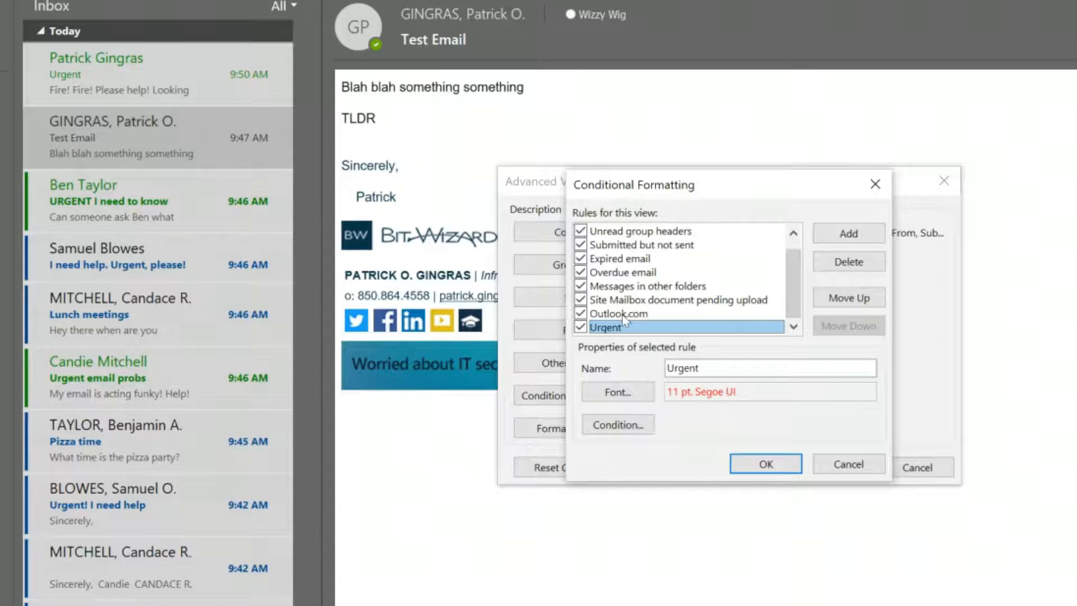
left_click(861, 298)
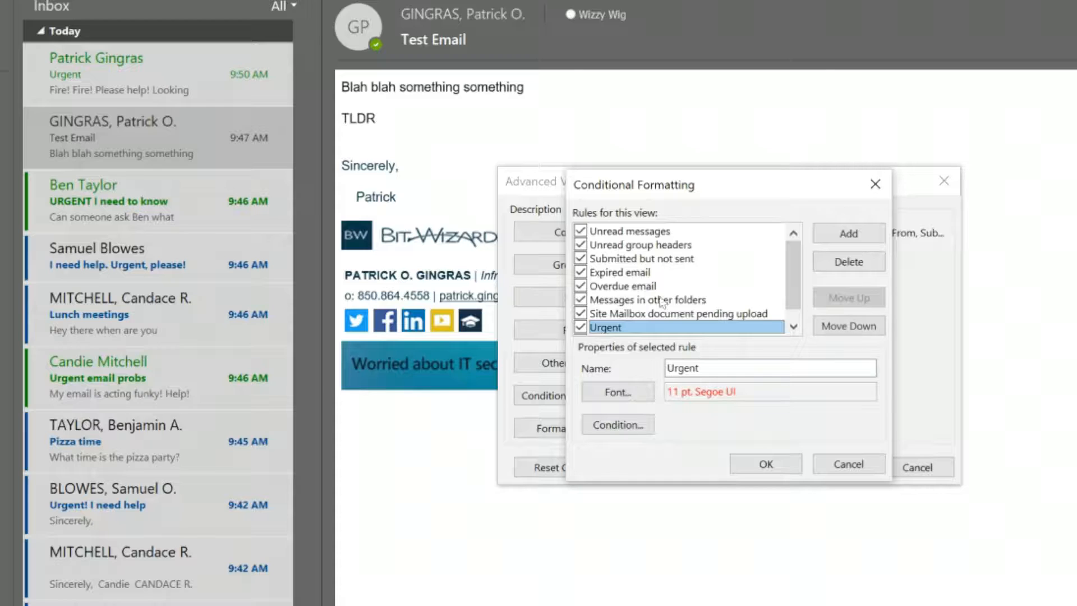
scroll(628, 267, "down", 1)
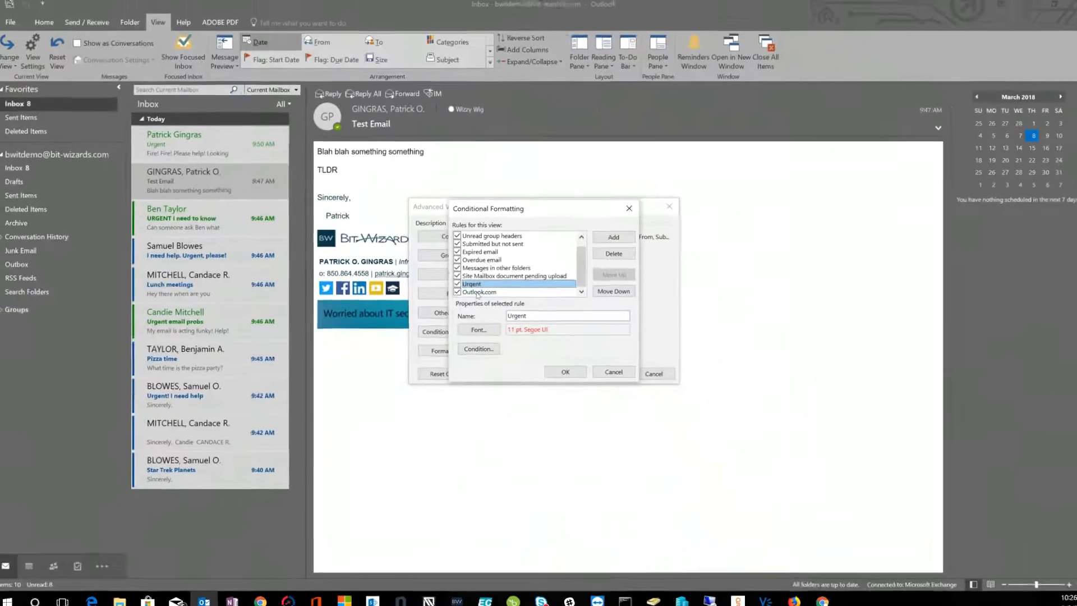
left_click(550, 367)
left_click(588, 370)
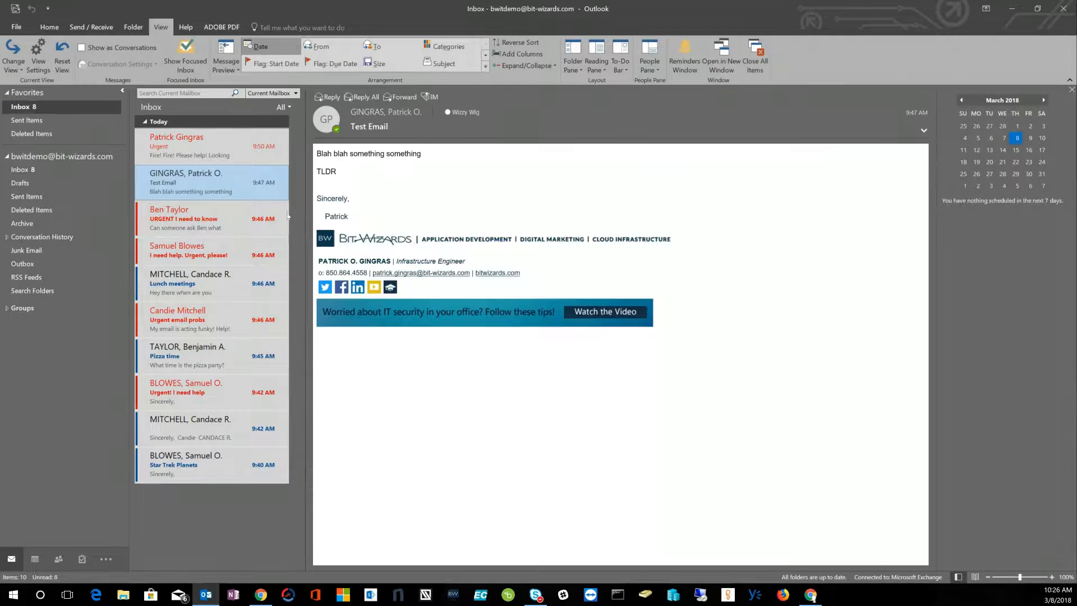
left_click(219, 156)
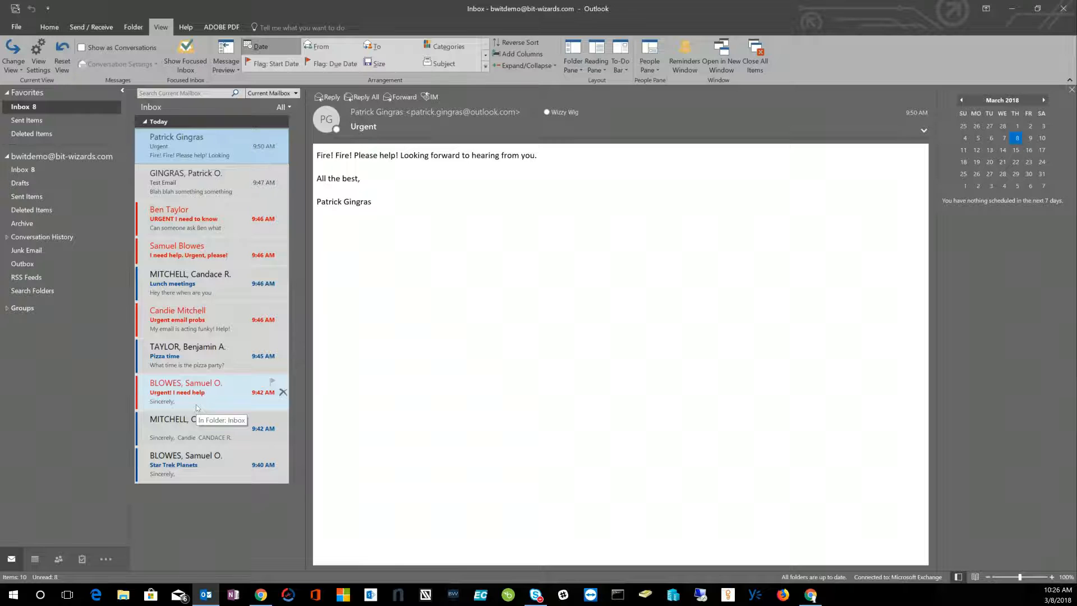
left_click(219, 190)
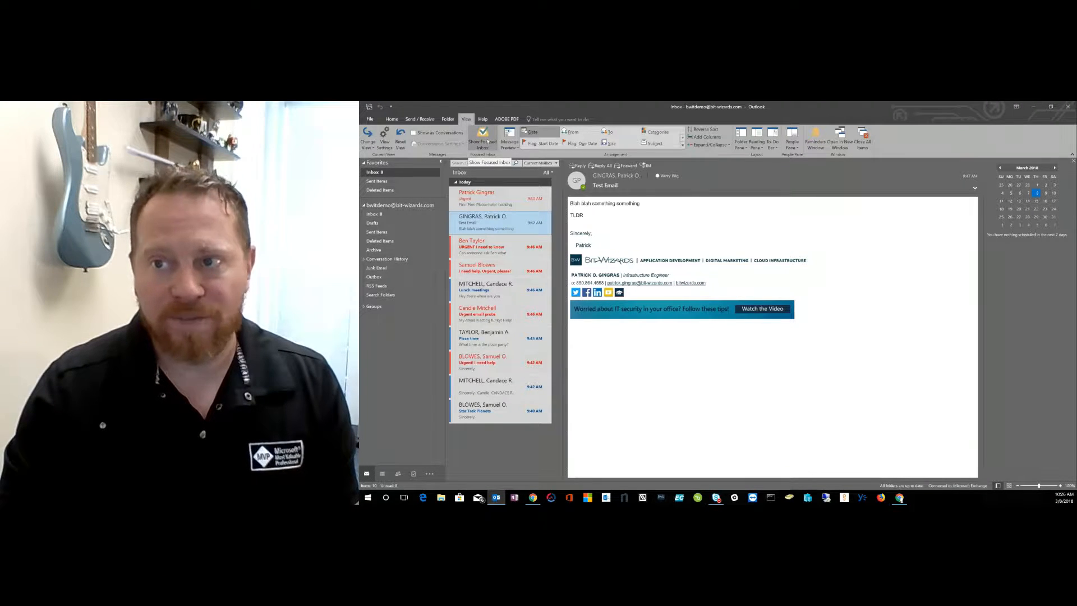
left_click(422, 119)
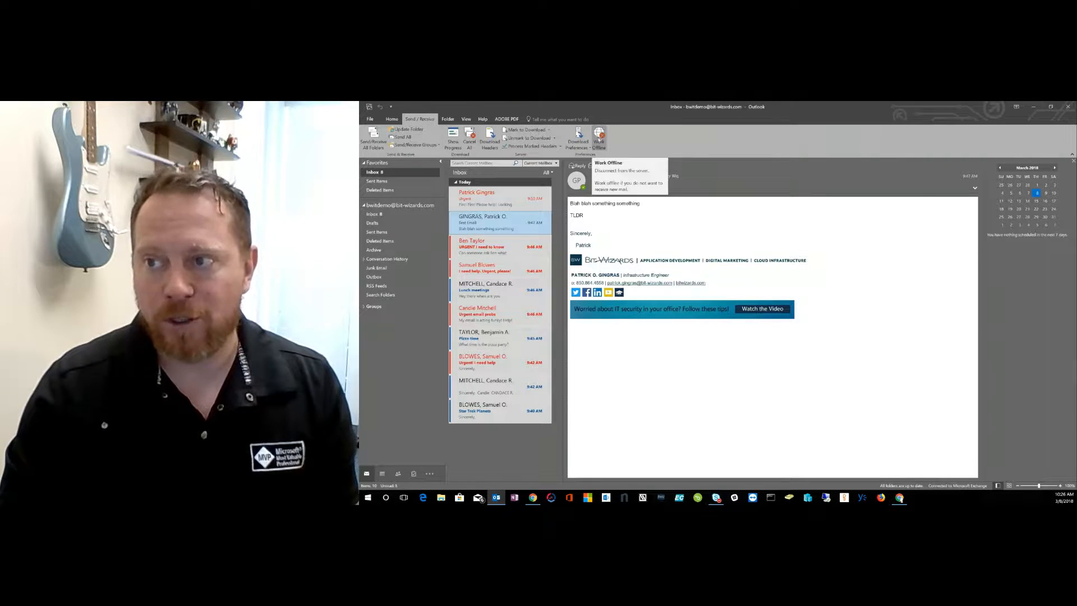
left_click(392, 118)
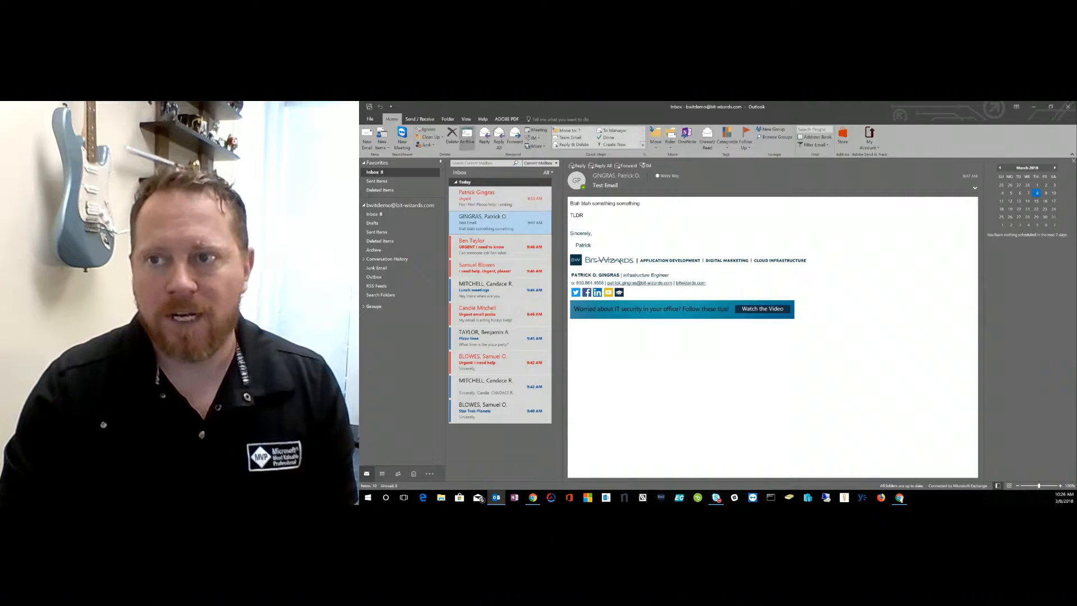
Step: Review the inbox view's conditional formatting rules and close the view settings
left_click(465, 119)
left_click(384, 141)
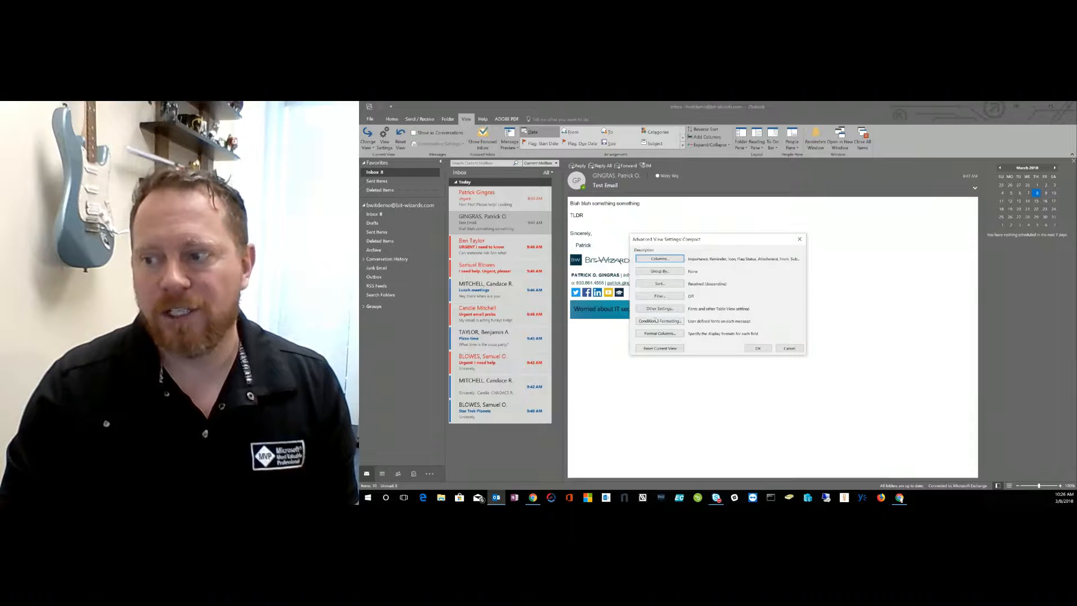
left_click(655, 319)
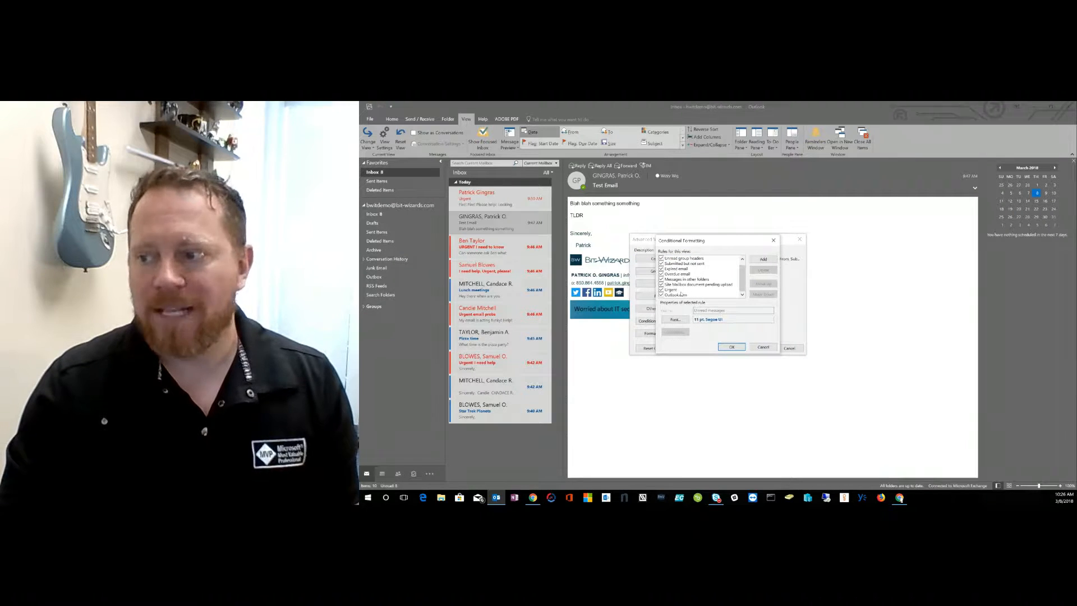
left_click(729, 345)
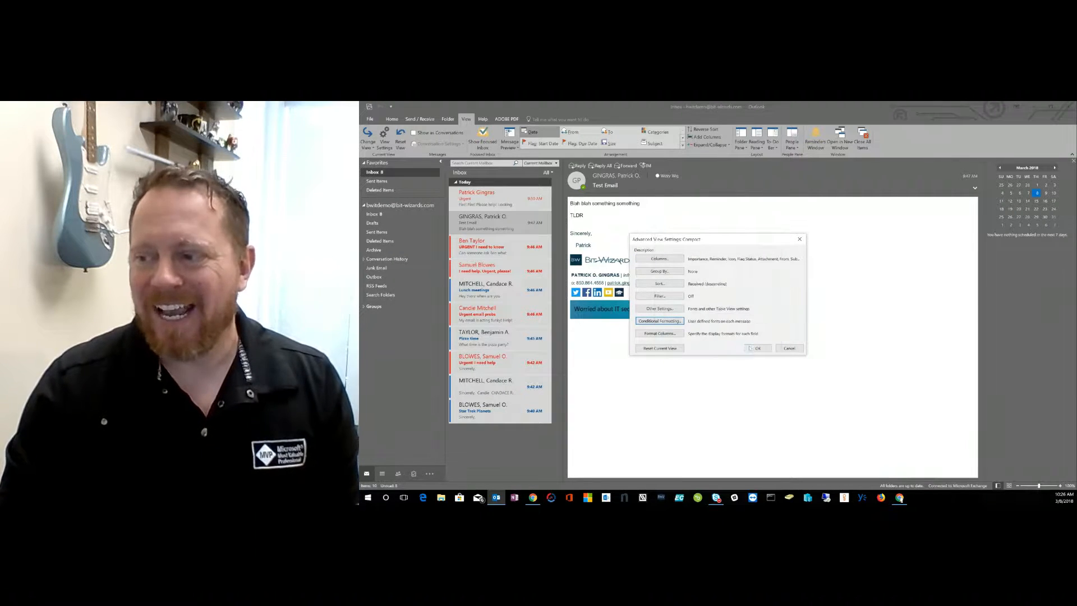
left_click(753, 347)
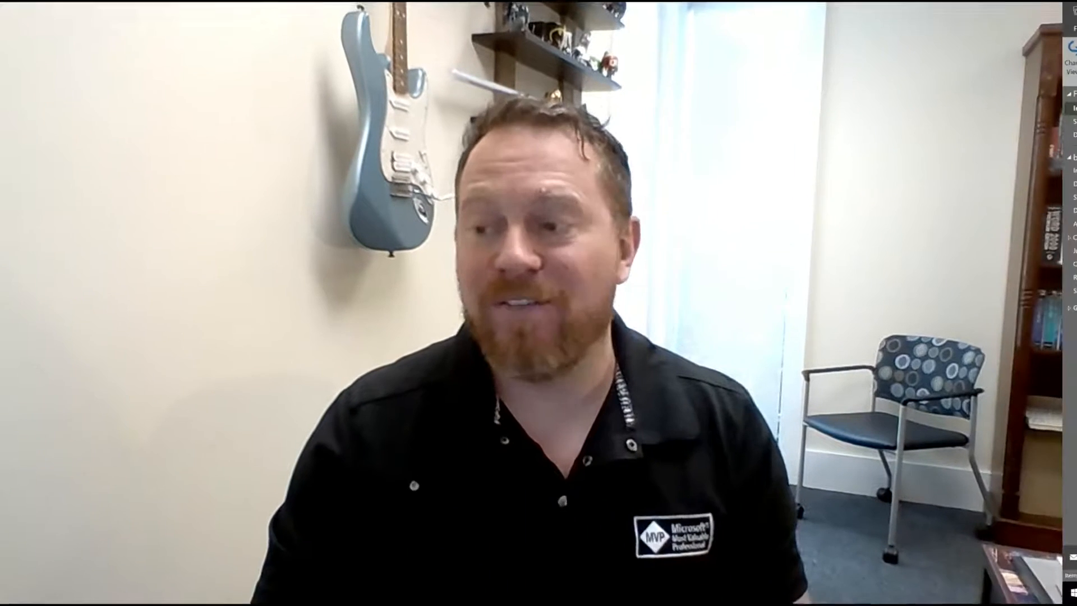